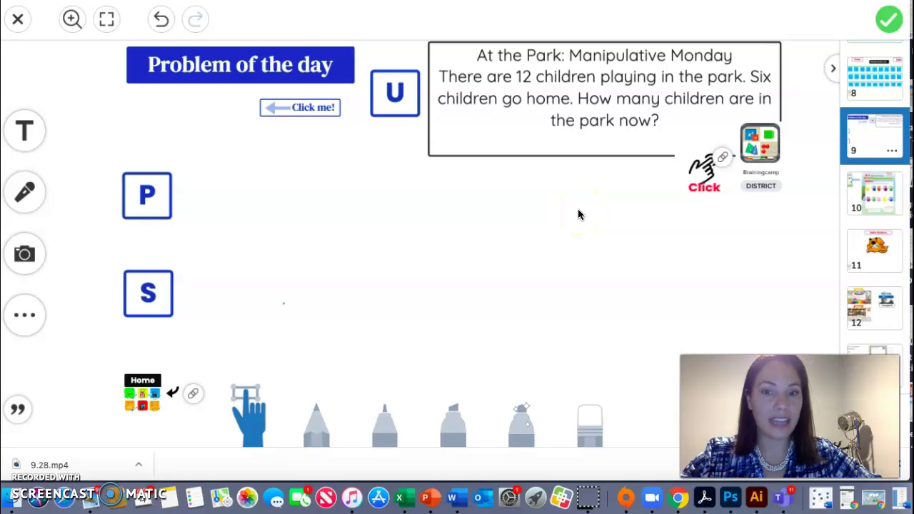
# Choose the blue marker, the third pen in Seesaw's drawing tray
pyautogui.click(386, 424)
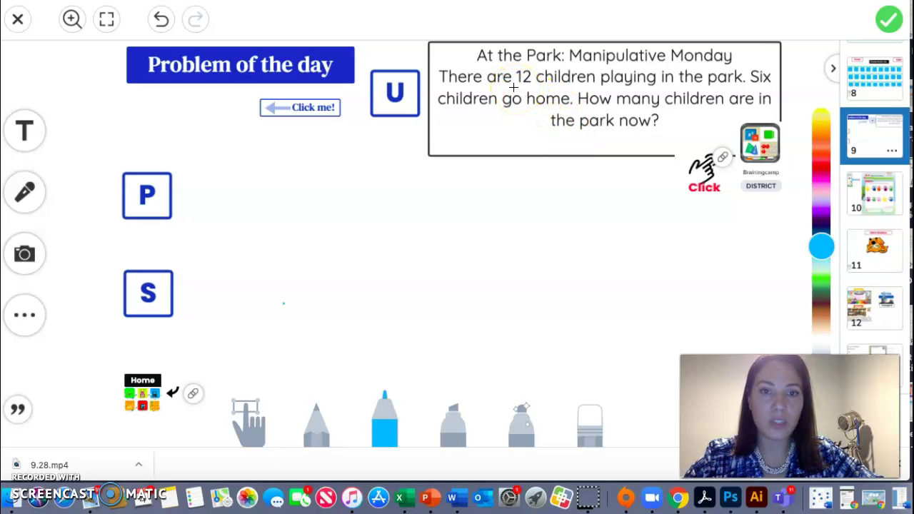
# Underline "12", "Six" and "now" in blue, and add a short mark after the question
pyautogui.moveTo(512, 87); pyautogui.dragTo(533, 87)
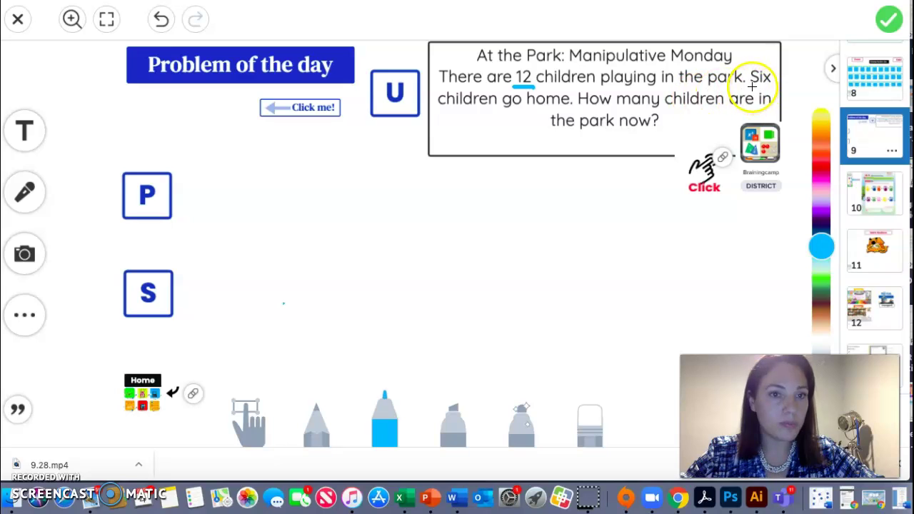
pyautogui.moveTo(751, 85); pyautogui.dragTo(774, 86)
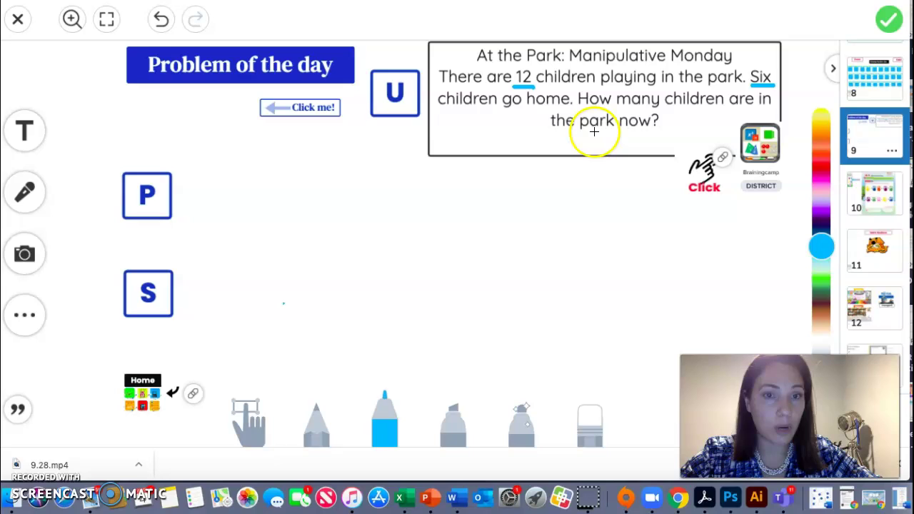
pyautogui.moveTo(617, 132); pyautogui.dragTo(655, 131)
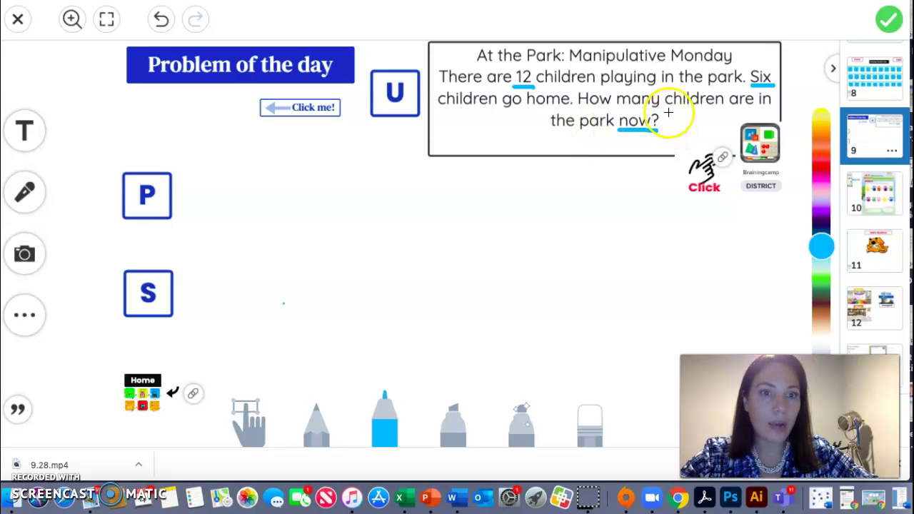
pyautogui.moveTo(677, 113)
pyautogui.mouseDown()
pyautogui.moveTo(664, 113)
pyautogui.moveTo(679, 120)
pyautogui.mouseUp()
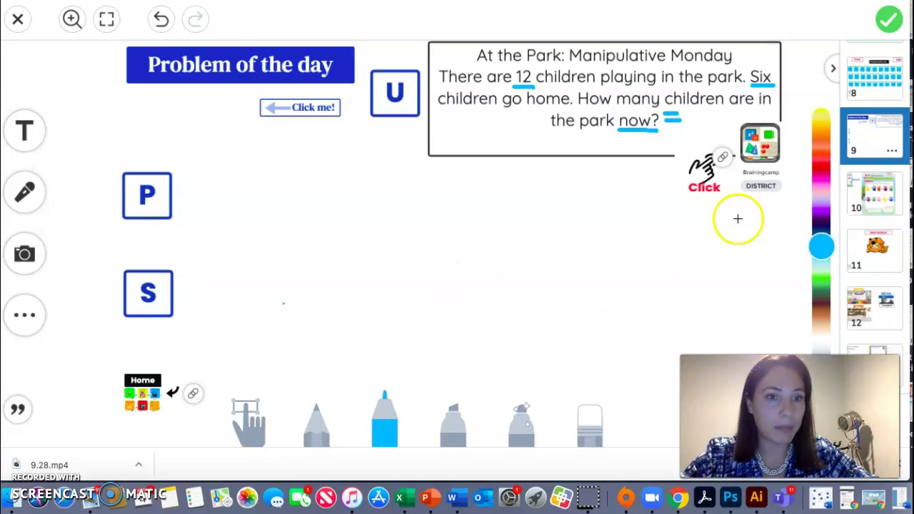
# Go to Brainingcamp from the linked image, log in with Clever, and open Linking Cubes
pyautogui.moveTo(722, 160)
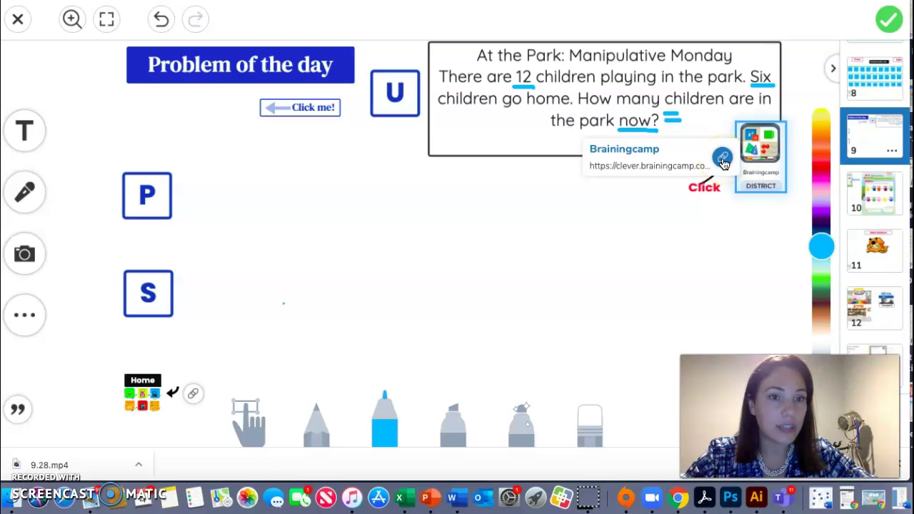
pyautogui.click(723, 160)
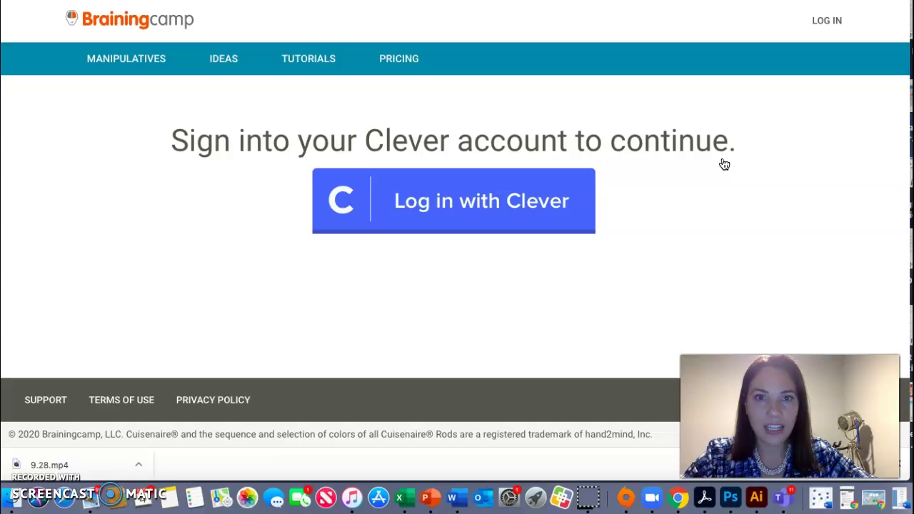
pyautogui.click(445, 209)
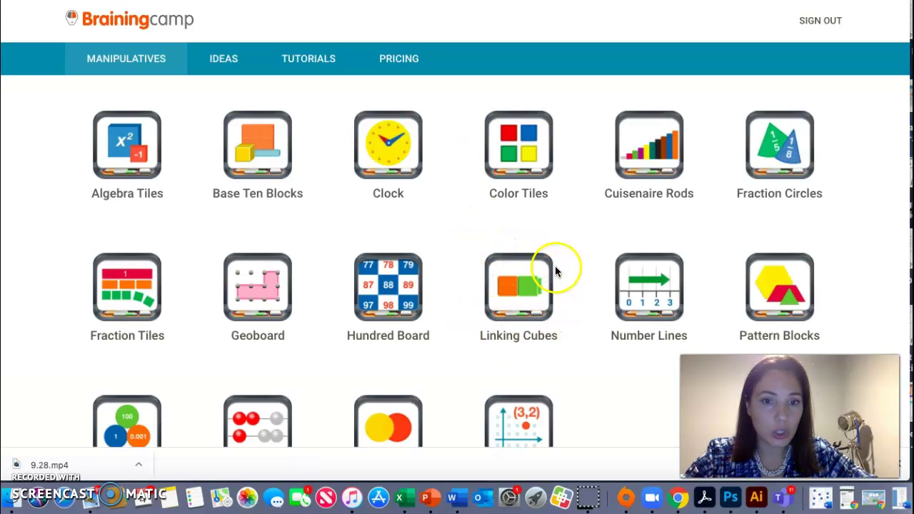
pyautogui.click(521, 289)
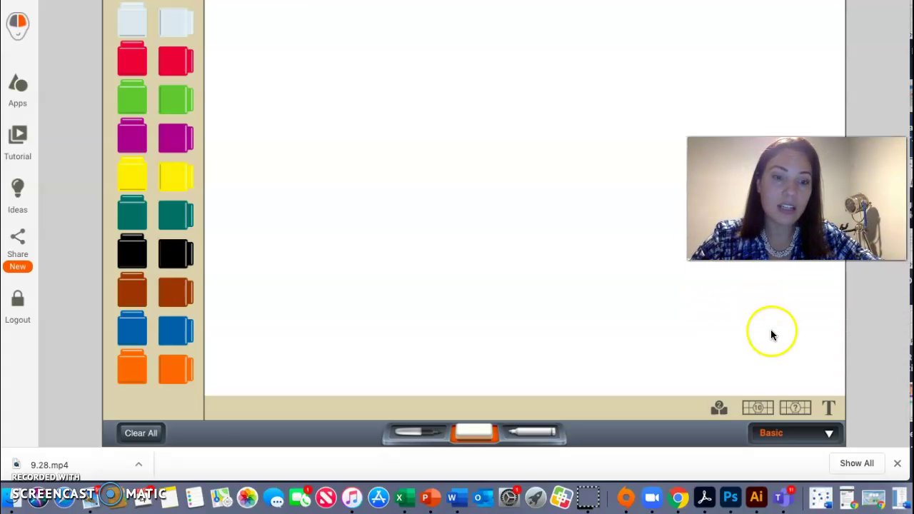
# Add two ten-frames and line them up side by side along the top of the canvas
pyautogui.click(757, 408)
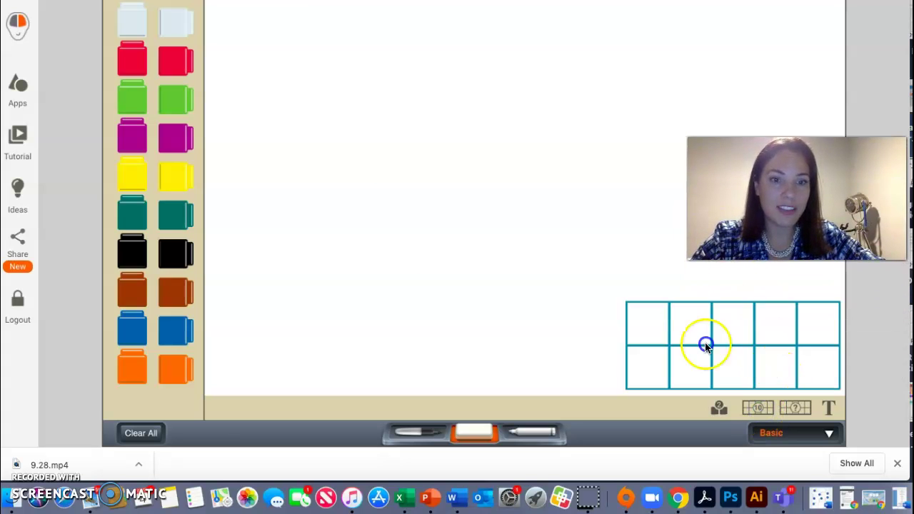
pyautogui.moveTo(705, 347); pyautogui.dragTo(435, 138)
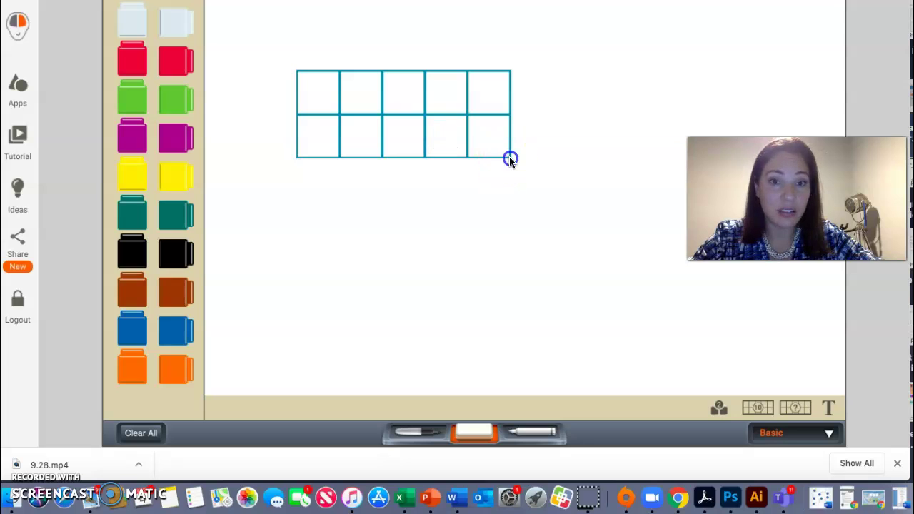
pyautogui.moveTo(505, 158); pyautogui.dragTo(493, 143)
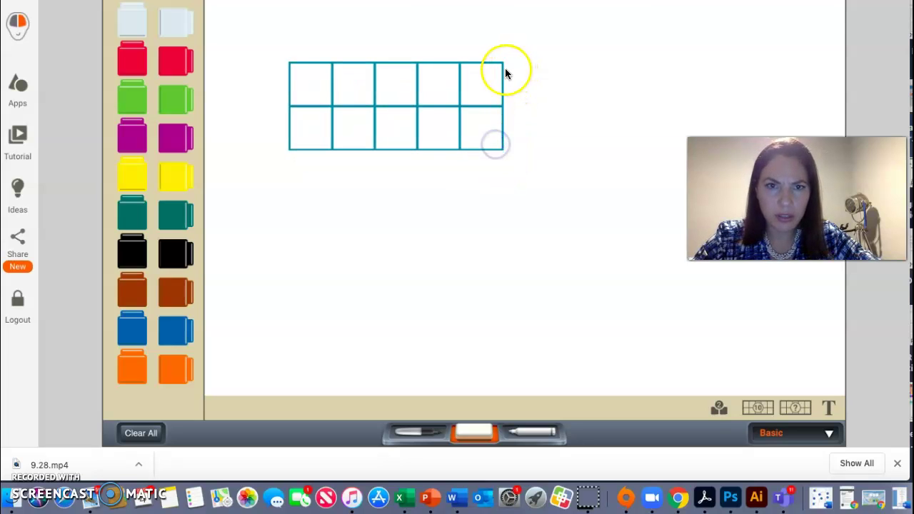
pyautogui.click(760, 406)
pyautogui.moveTo(695, 305); pyautogui.dragTo(645, 137)
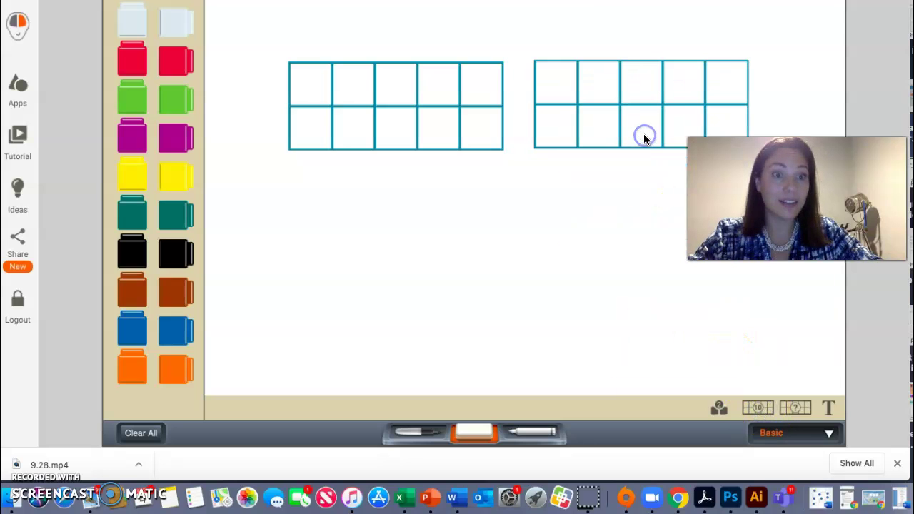
pyautogui.click(514, 149)
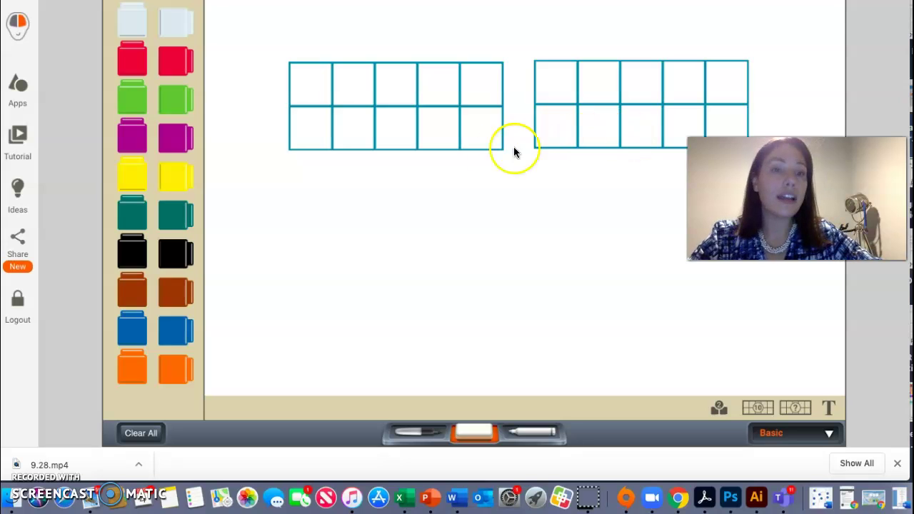
pyautogui.click(594, 165)
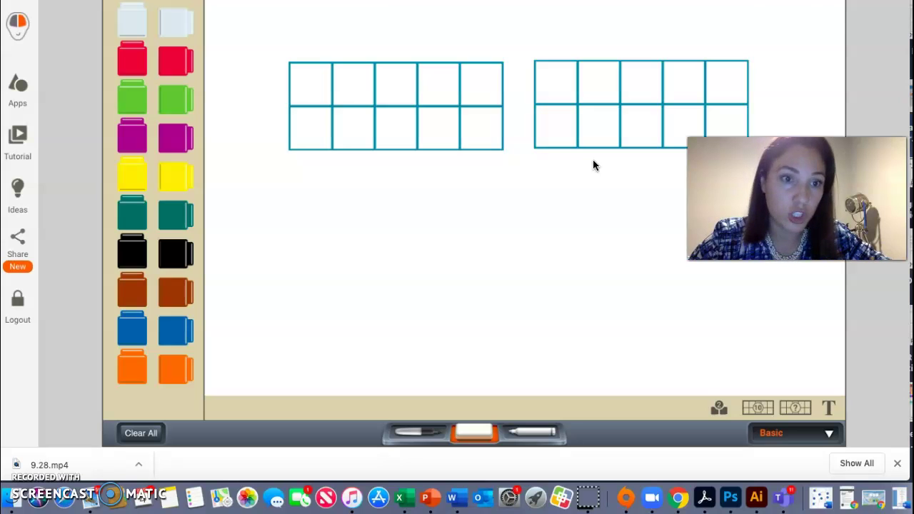
# Fill the top and bottom rows of the left ten-frame with magenta cubes
pyautogui.moveTo(199, 143); pyautogui.dragTo(312, 85)
pyautogui.moveTo(198, 143); pyautogui.dragTo(359, 90)
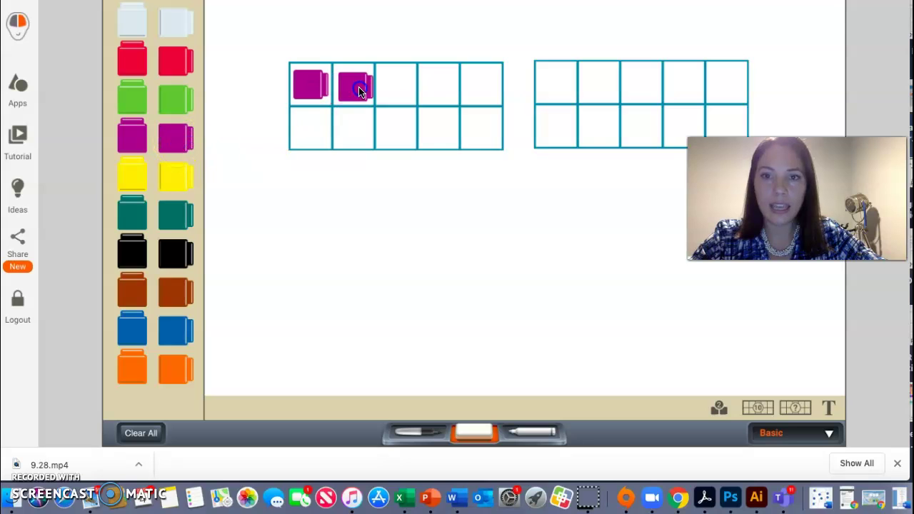
pyautogui.moveTo(176, 135); pyautogui.dragTo(394, 87)
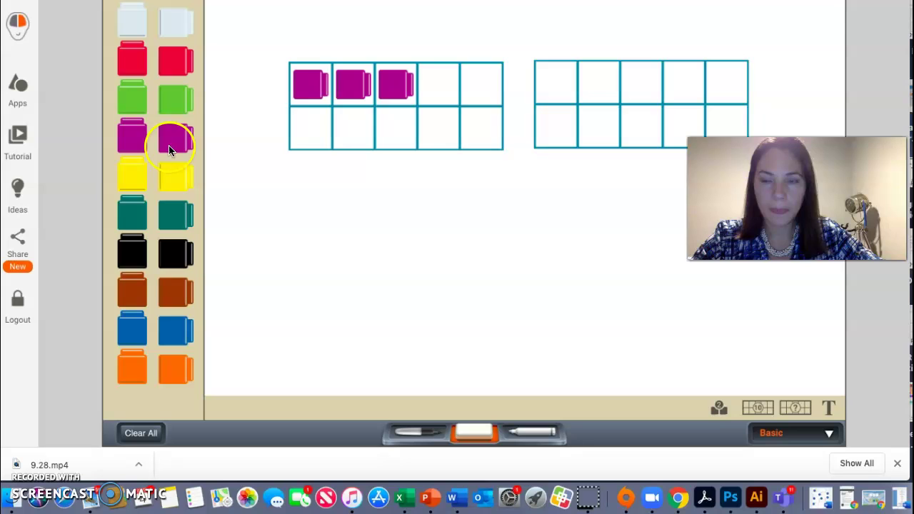
pyautogui.moveTo(176, 138); pyautogui.dragTo(437, 89)
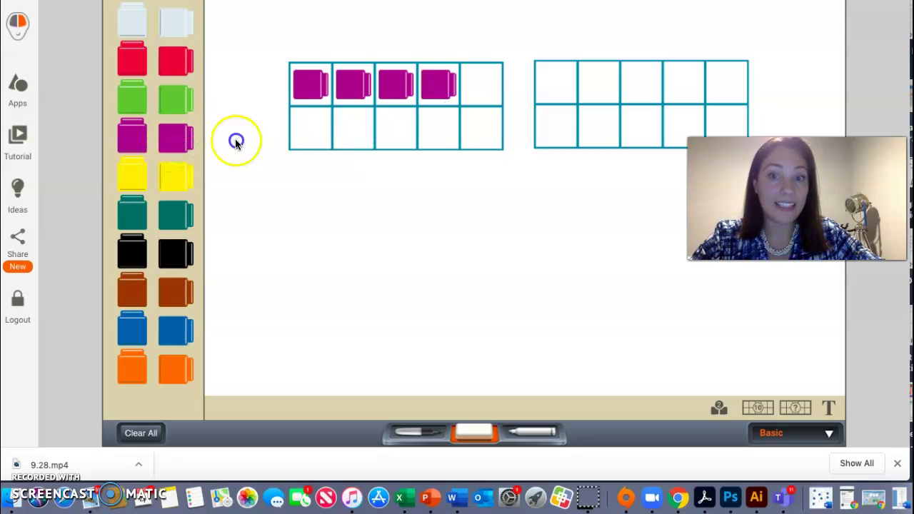
pyautogui.moveTo(175, 136); pyautogui.dragTo(484, 85)
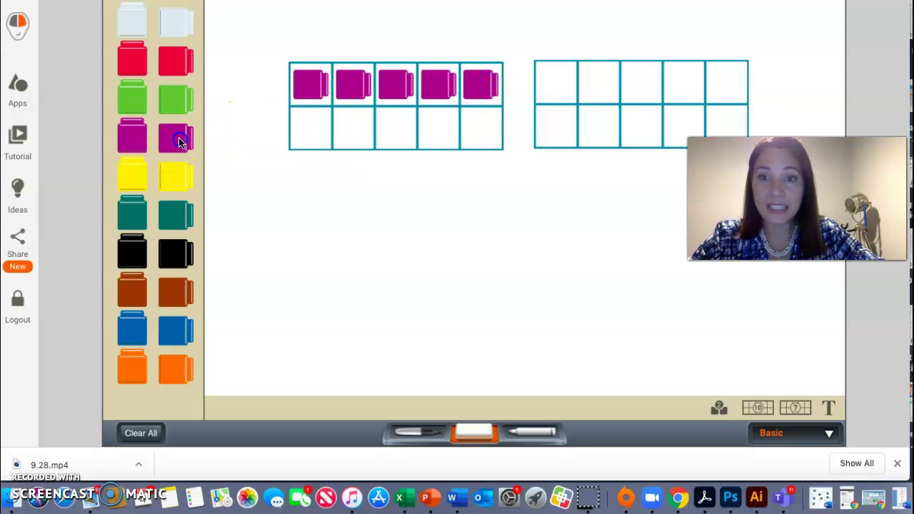
pyautogui.moveTo(176, 137); pyautogui.dragTo(355, 127)
pyautogui.moveTo(175, 136); pyautogui.dragTo(397, 133)
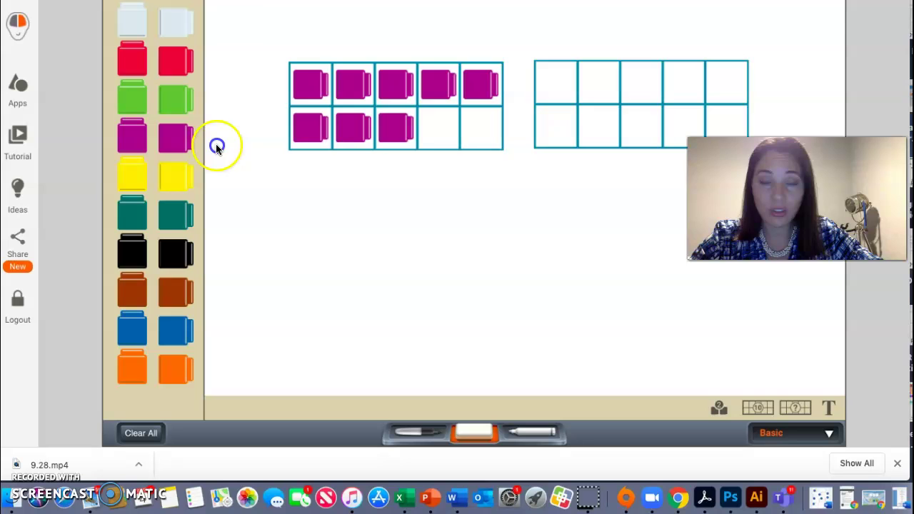
pyautogui.moveTo(216, 147); pyautogui.dragTo(439, 130)
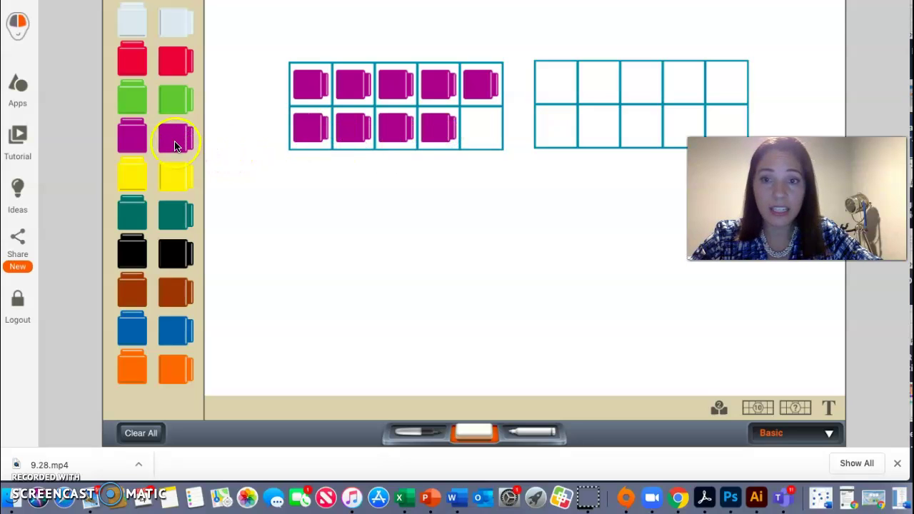
pyautogui.moveTo(175, 145); pyautogui.dragTo(484, 136)
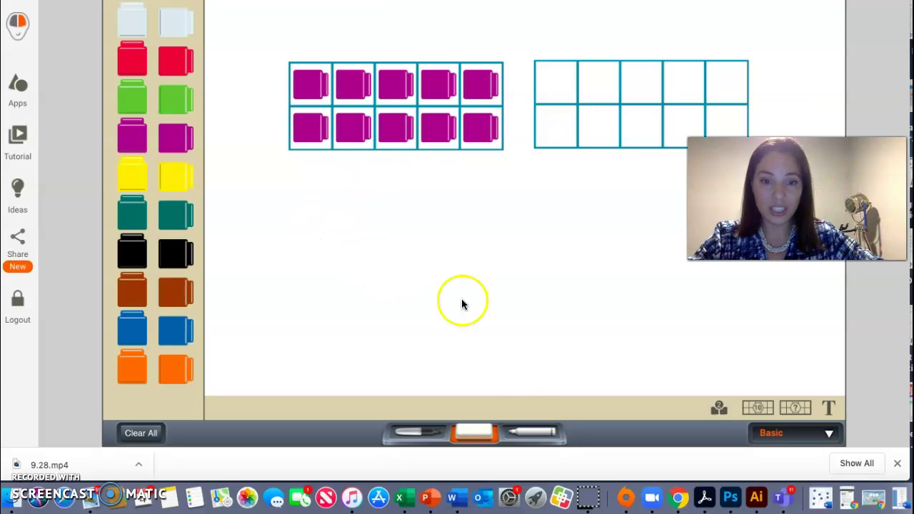
# With the black marker, write "12" below the cubes, labelled "T" and "One" above
pyautogui.click(428, 437)
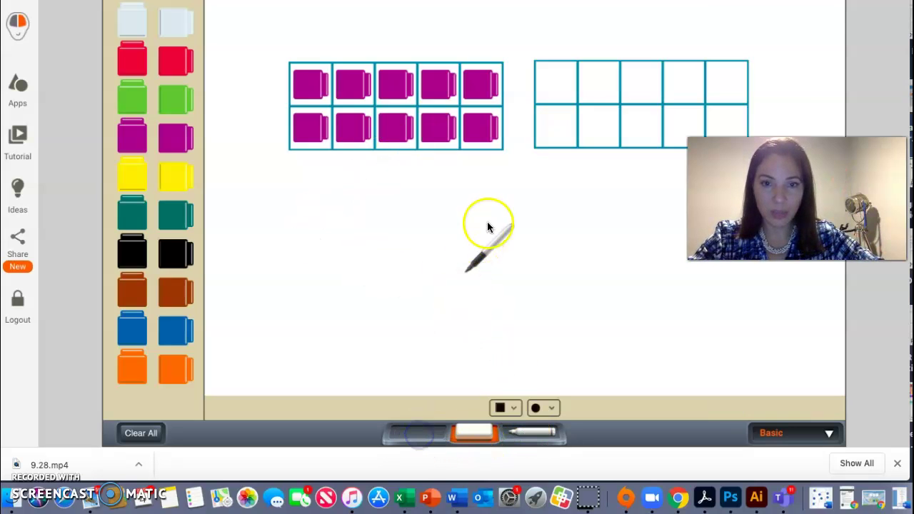
pyautogui.moveTo(482, 185)
pyautogui.mouseDown()
pyautogui.moveTo(483, 221)
pyautogui.moveTo(500, 200)
pyautogui.moveTo(494, 221)
pyautogui.moveTo(508, 222)
pyautogui.mouseUp()
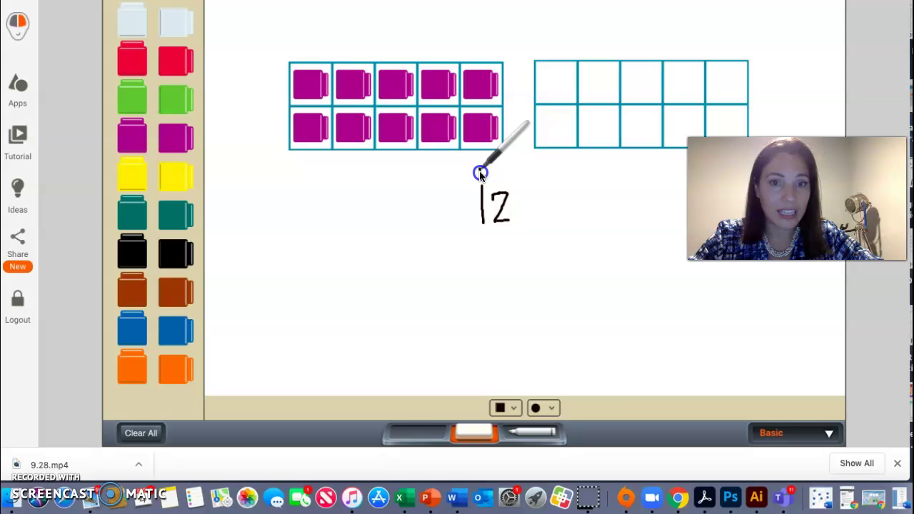
pyautogui.moveTo(473, 169); pyautogui.dragTo(488, 169)
pyautogui.moveTo(480, 165); pyautogui.dragTo(493, 214)
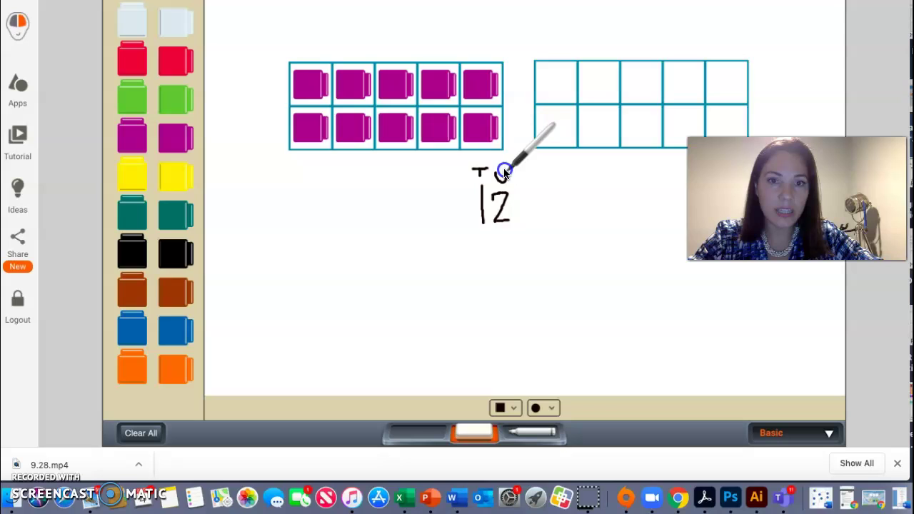
pyautogui.moveTo(502, 171)
pyautogui.mouseDown()
pyautogui.moveTo(496, 176)
pyautogui.moveTo(508, 170)
pyautogui.moveTo(520, 179)
pyautogui.mouseUp()
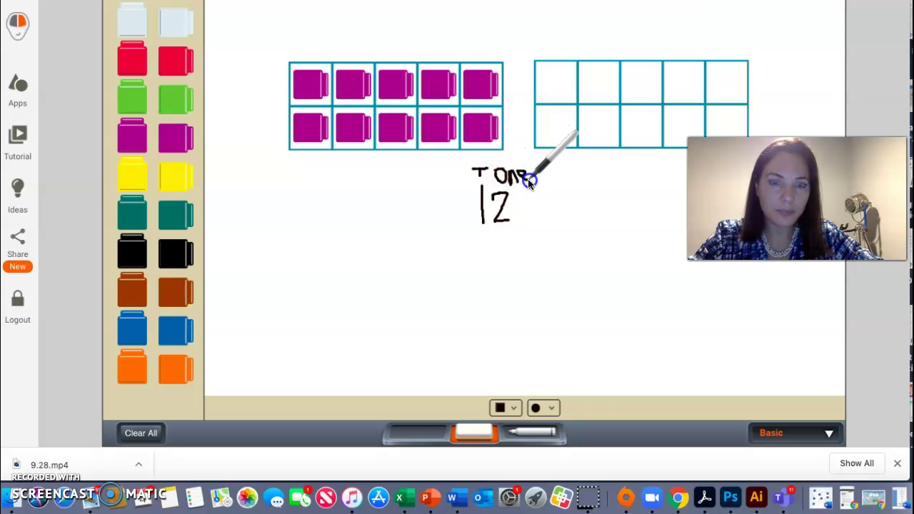
# Place two magenta cubes in the right ten-frame
pyautogui.click(175, 146)
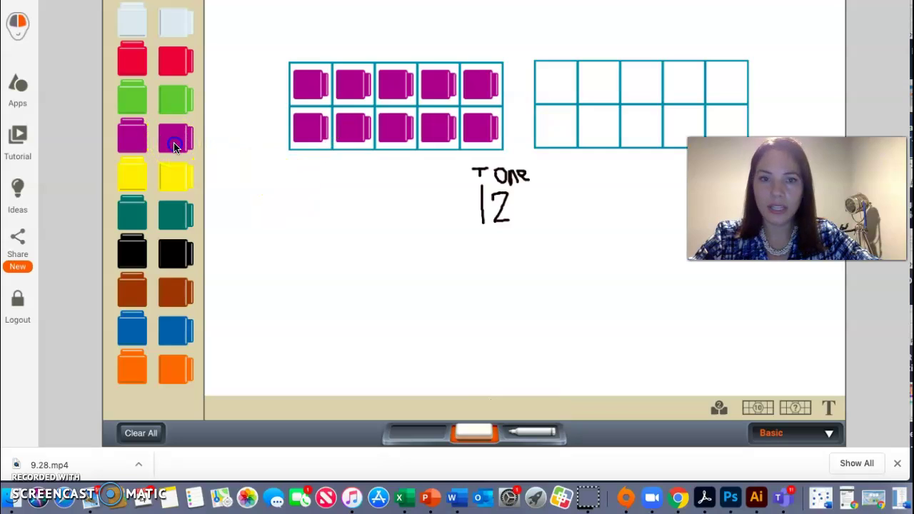
pyautogui.moveTo(175, 146); pyautogui.dragTo(557, 84)
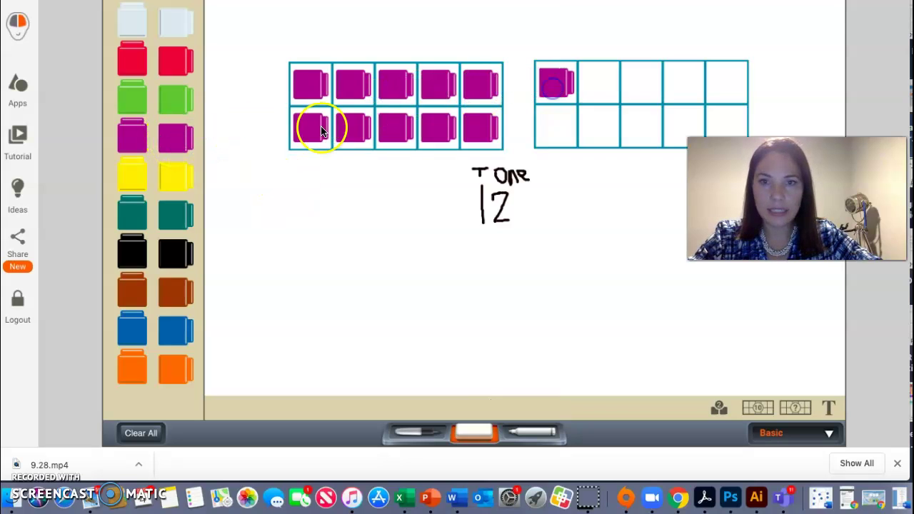
pyautogui.moveTo(177, 140); pyautogui.dragTo(602, 88)
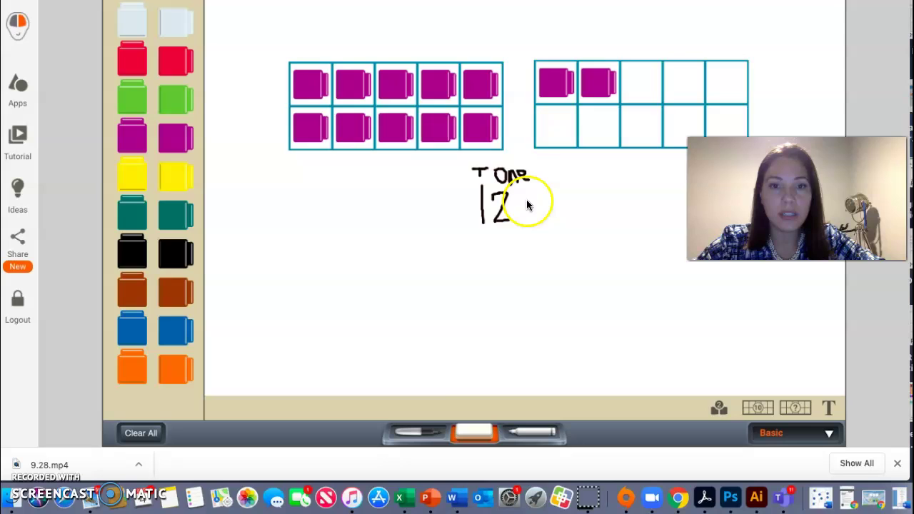
# With the marker, write "− 6" after the 12
pyautogui.click(424, 429)
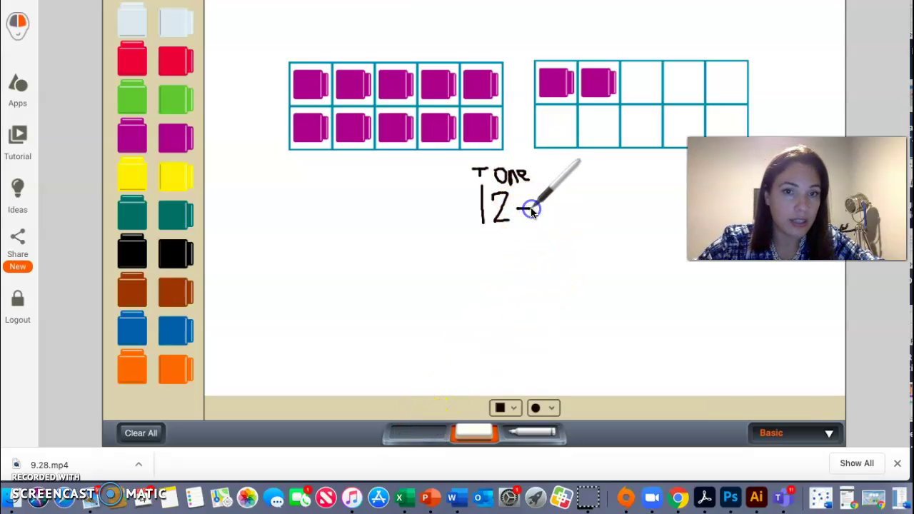
pyautogui.moveTo(517, 209); pyautogui.dragTo(529, 208)
pyautogui.click(575, 230)
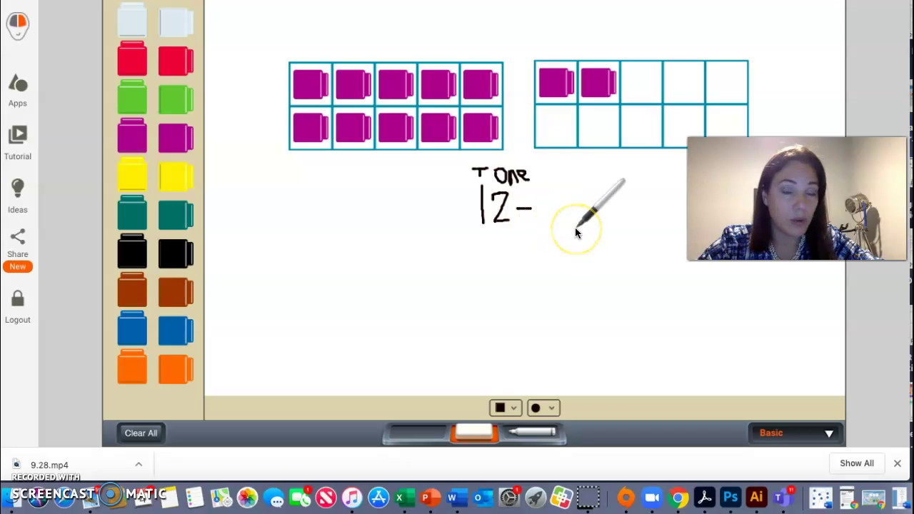
pyautogui.moveTo(569, 223)
pyautogui.mouseDown()
pyautogui.moveTo(556, 188)
pyautogui.moveTo(558, 216)
pyautogui.mouseUp()
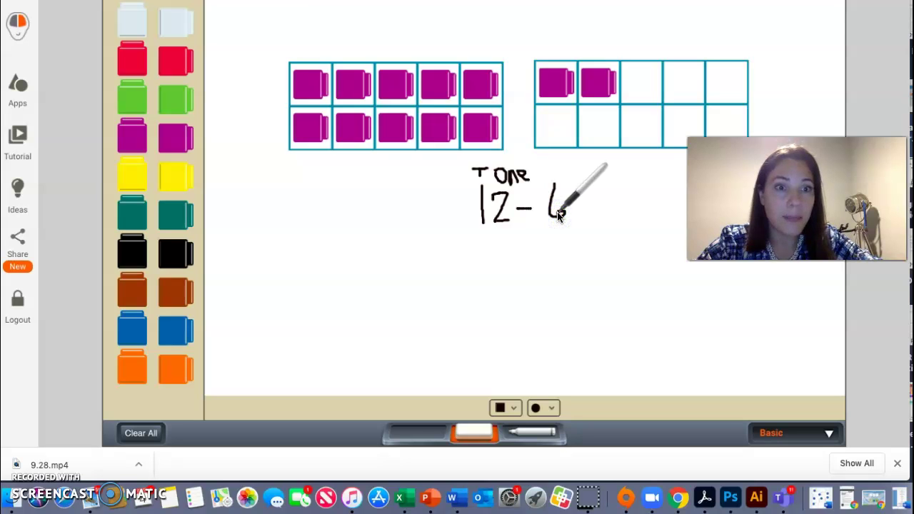
pyautogui.moveTo(558, 216); pyautogui.dragTo(551, 207)
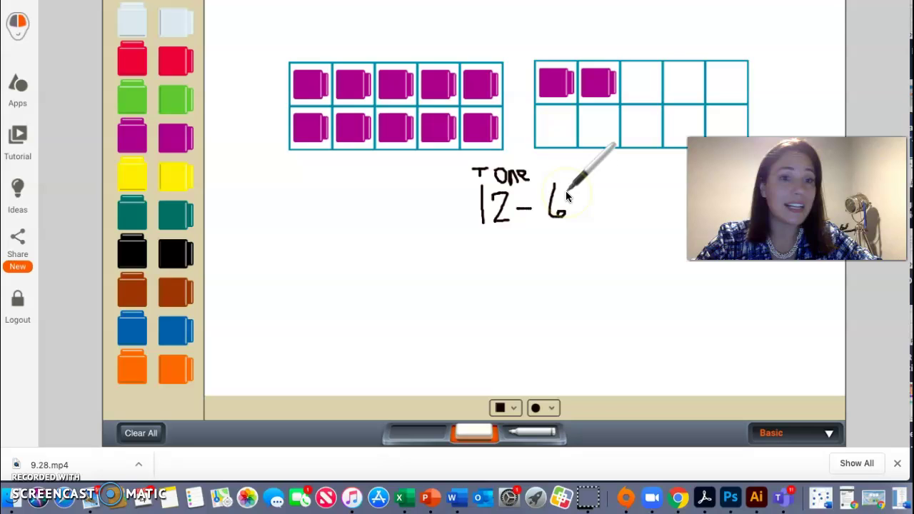
# Slash through six cubes, two in the right frame and four in the left bottom row, and begin an equals sign
pyautogui.moveTo(584, 100); pyautogui.dragTo(611, 70)
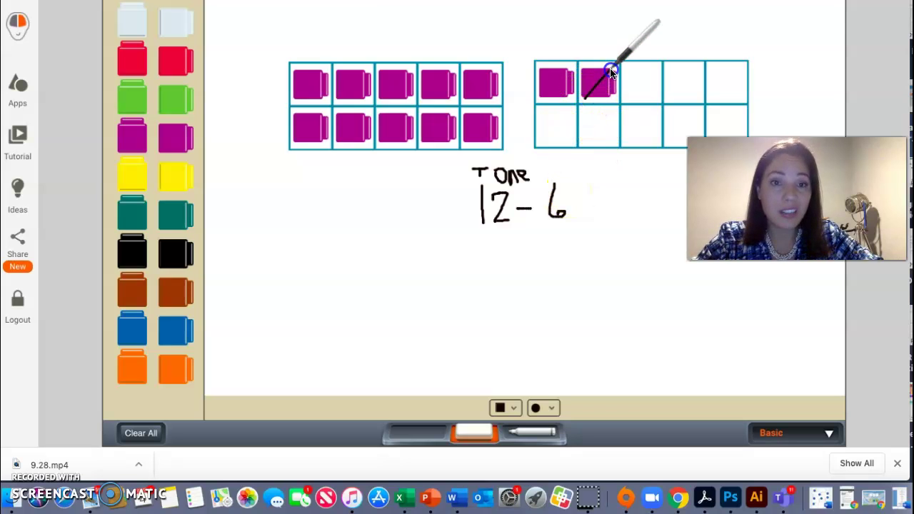
pyautogui.moveTo(545, 96); pyautogui.dragTo(570, 70)
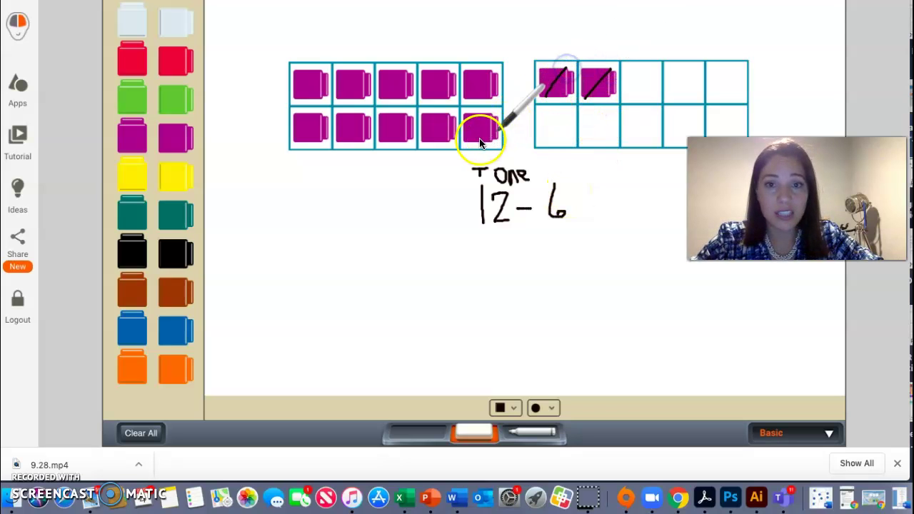
pyautogui.moveTo(470, 142); pyautogui.dragTo(498, 120)
pyautogui.moveTo(425, 141); pyautogui.dragTo(454, 117)
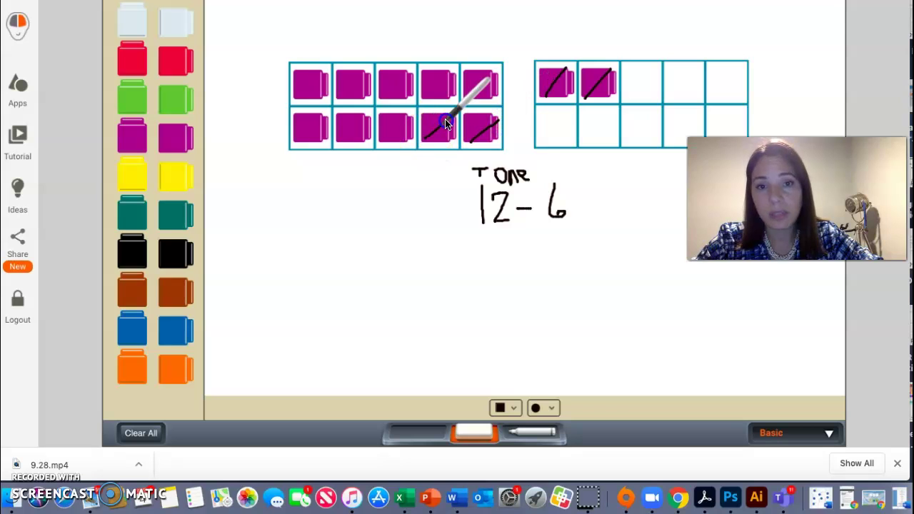
pyautogui.moveTo(384, 141); pyautogui.dragTo(410, 116)
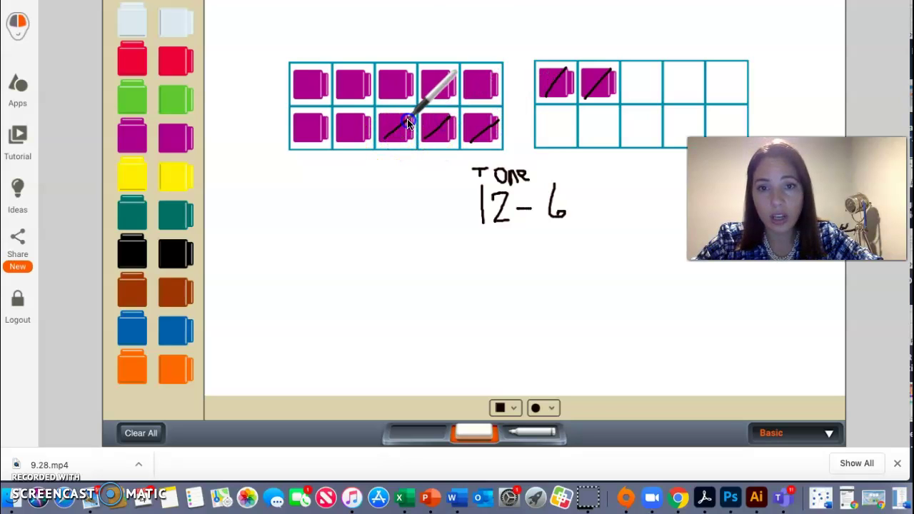
pyautogui.moveTo(347, 141); pyautogui.dragTo(364, 122)
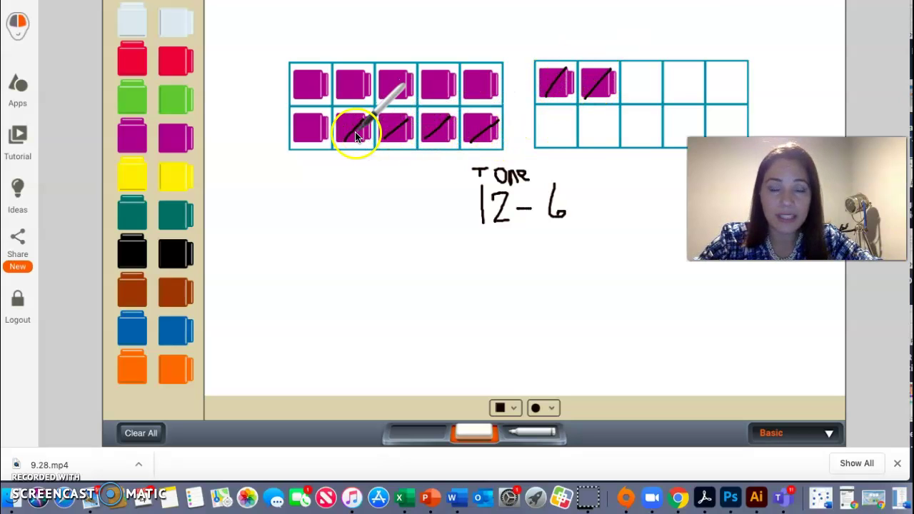
pyautogui.moveTo(572, 197); pyautogui.dragTo(587, 208)
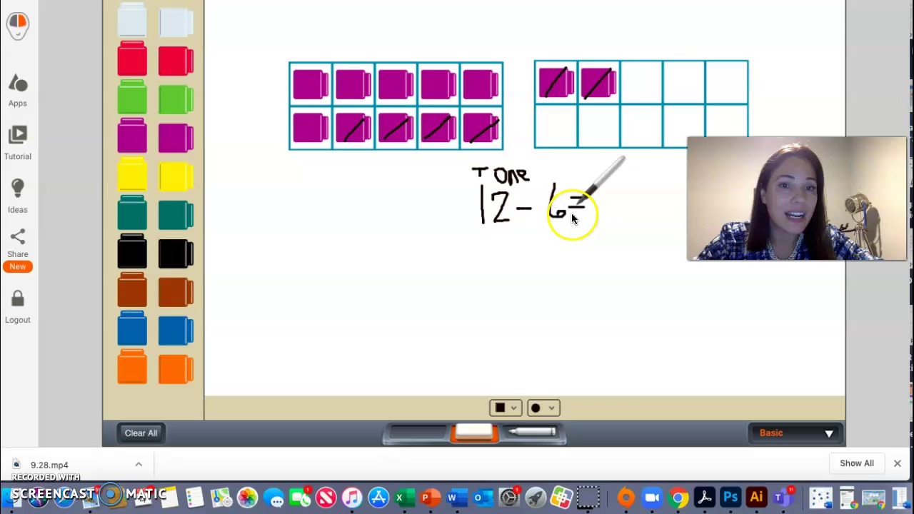
# Draw an answer box with a "?" after the equals sign, write 6 inside, and return to Seesaw
pyautogui.moveTo(598, 171)
pyautogui.mouseDown()
pyautogui.moveTo(598, 206)
pyautogui.moveTo(653, 206)
pyautogui.moveTo(641, 162)
pyautogui.moveTo(595, 163)
pyautogui.moveTo(613, 159)
pyautogui.moveTo(640, 174)
pyautogui.mouseUp()
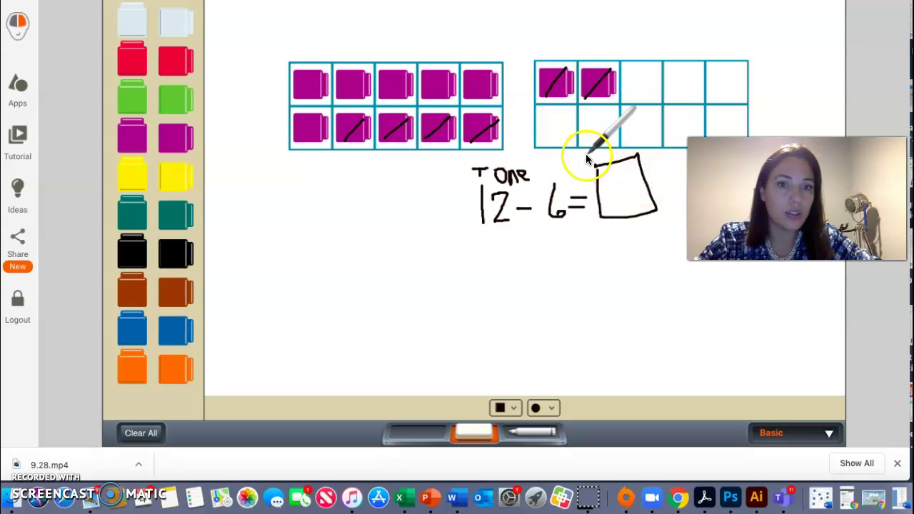
pyautogui.moveTo(592, 150); pyautogui.dragTo(591, 171)
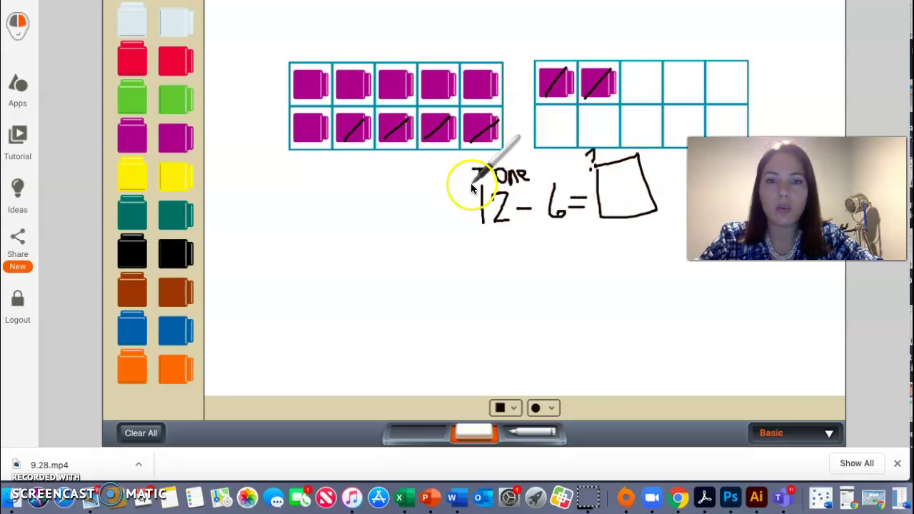
pyautogui.moveTo(340, 146); pyautogui.dragTo(368, 116)
pyautogui.click(312, 123)
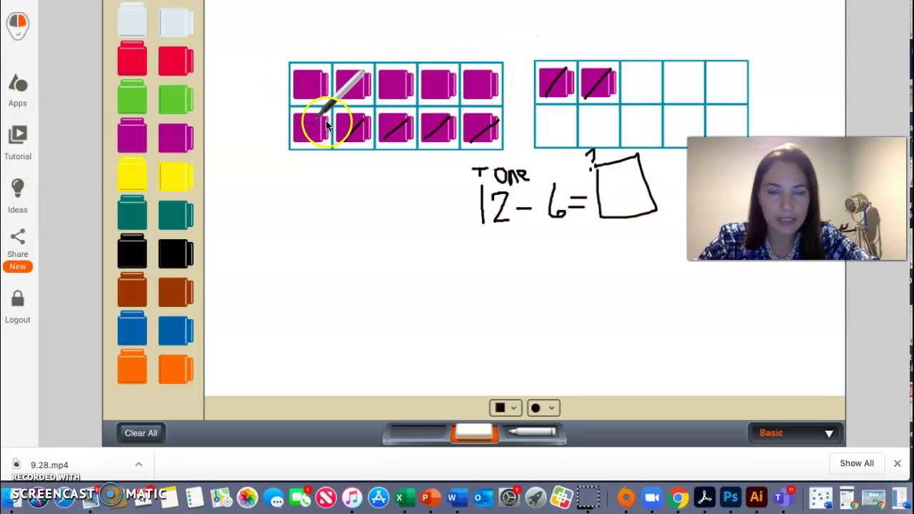
pyautogui.moveTo(615, 180)
pyautogui.mouseDown()
pyautogui.moveTo(616, 211)
pyautogui.moveTo(627, 208)
pyautogui.mouseUp()
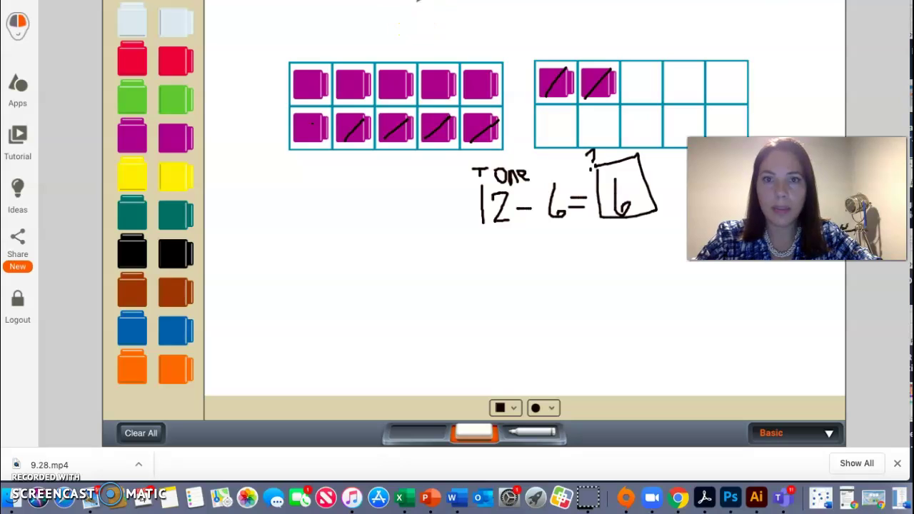
pyautogui.click(417, 0)
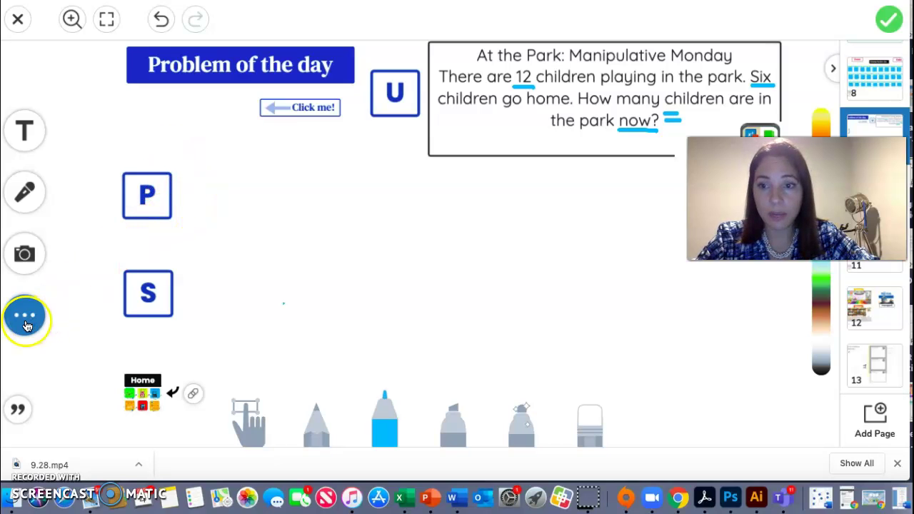
# Insert eleven blue squares from the Shapes collection onto the Problem of the day page
pyautogui.click(24, 314)
pyautogui.click(34, 322)
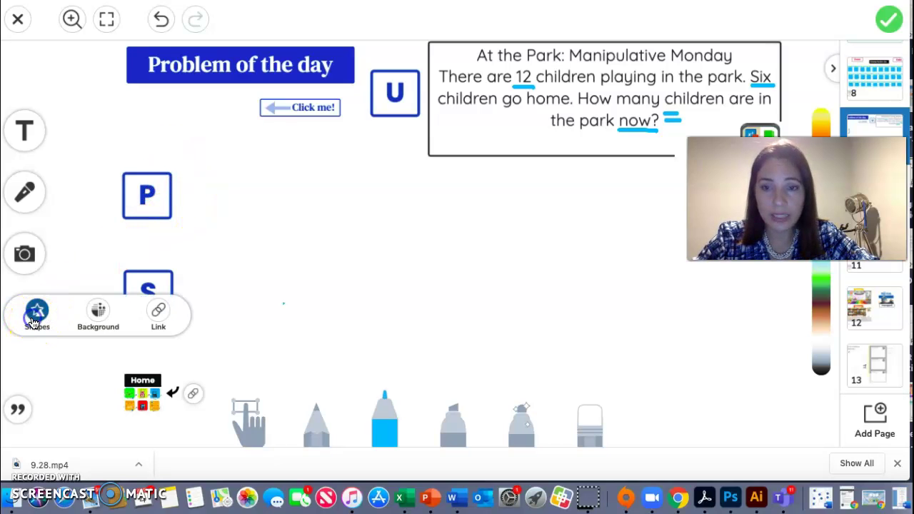
pyautogui.scroll(-3, 331, 350)
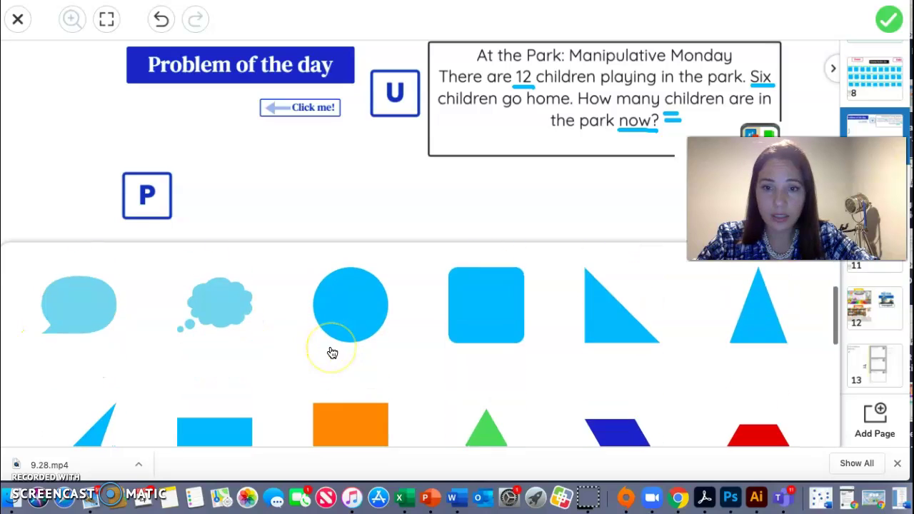
pyautogui.click(497, 322)
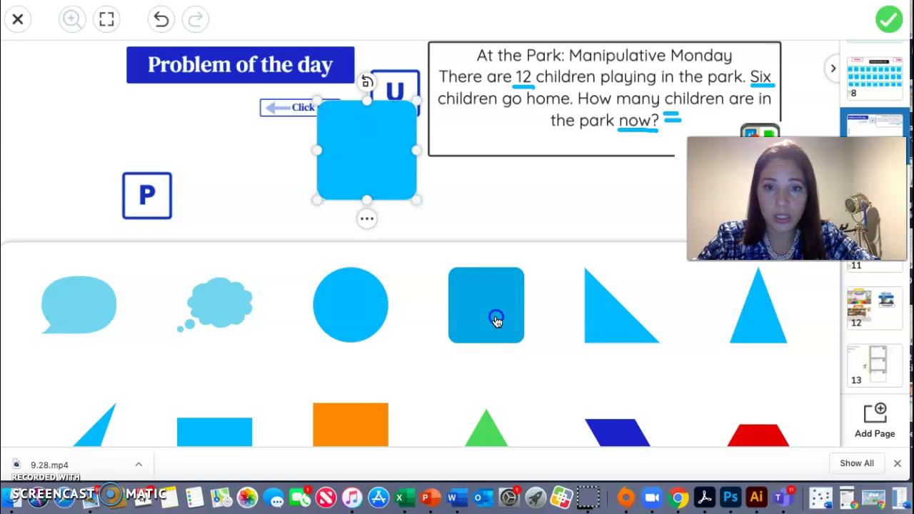
pyautogui.click(497, 322)
pyautogui.click(497, 323)
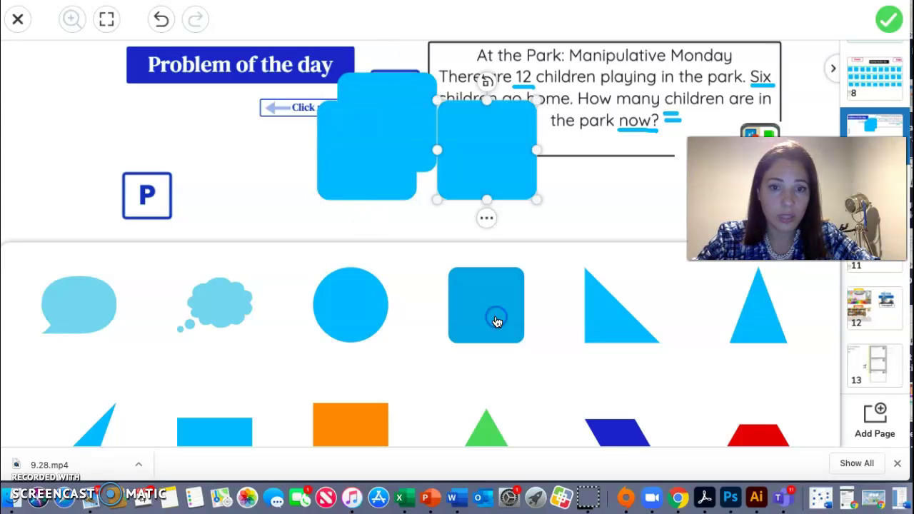
pyautogui.click(497, 322)
pyautogui.click(497, 322)
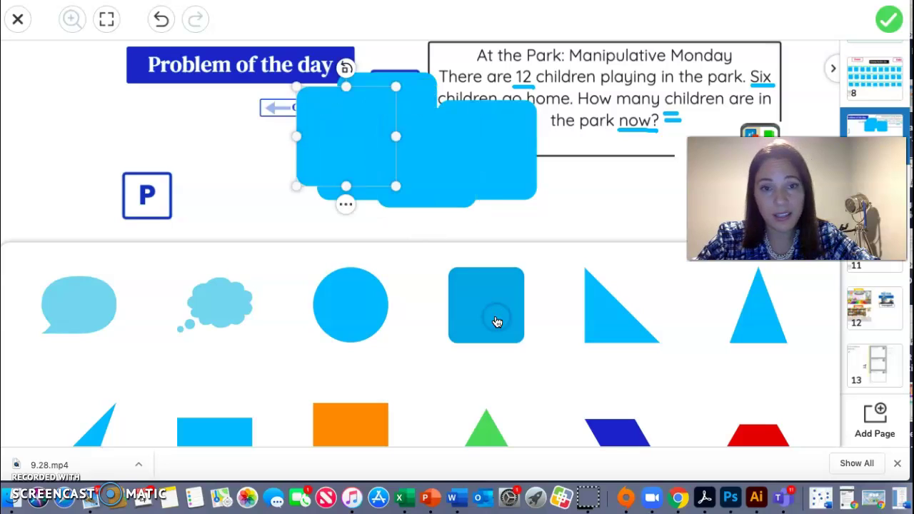
pyautogui.click(498, 322)
pyautogui.click(497, 322)
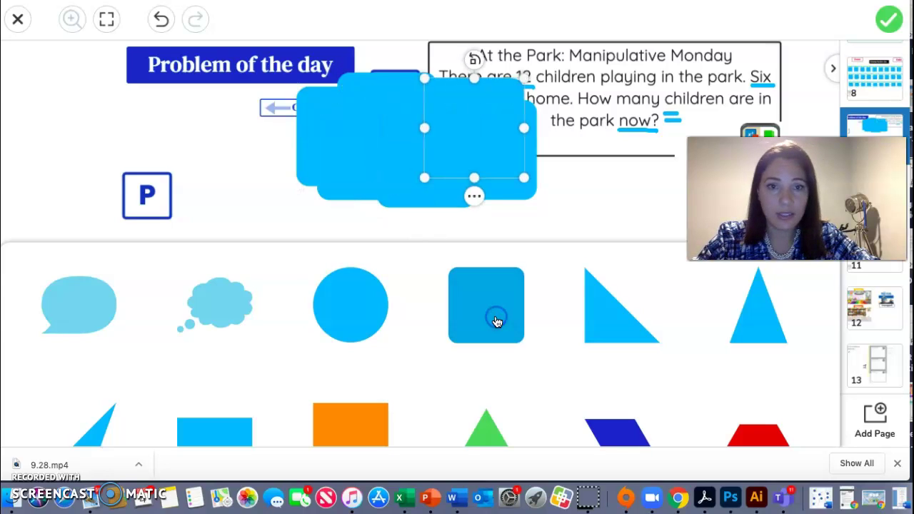
pyautogui.click(497, 322)
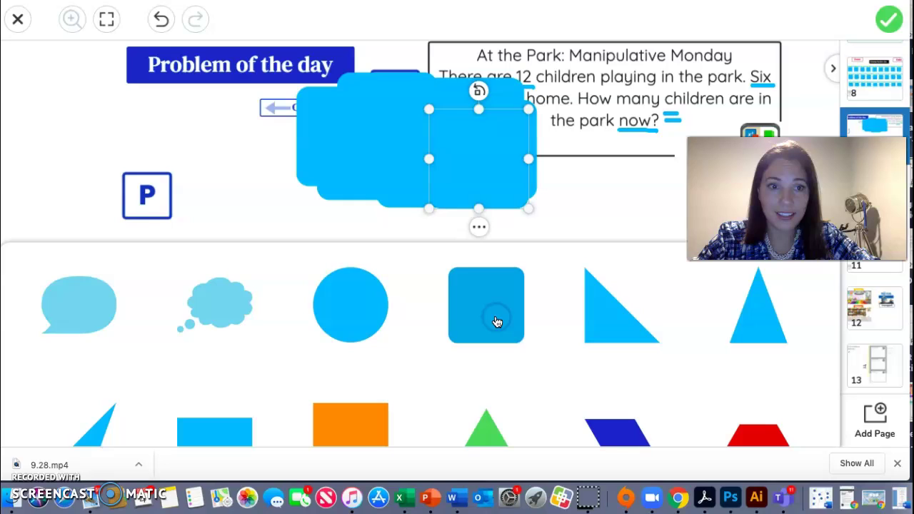
pyautogui.click(497, 322)
pyautogui.click(497, 320)
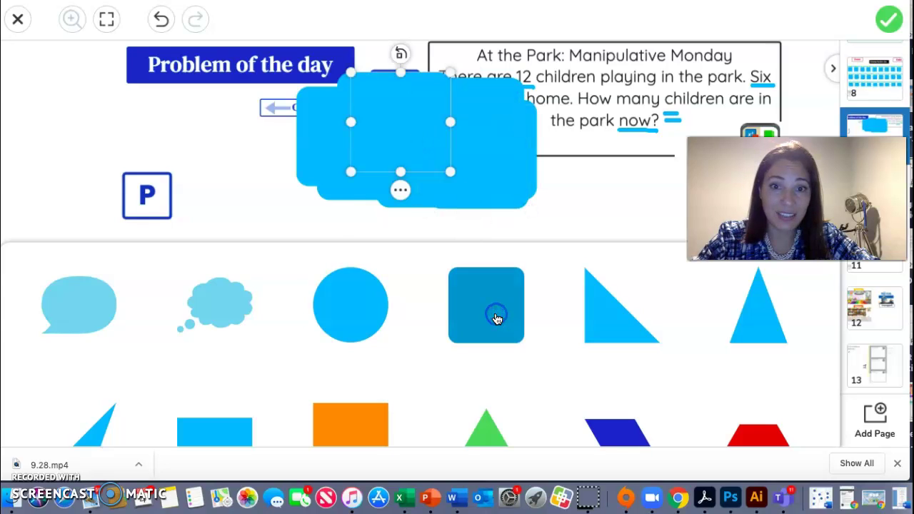
pyautogui.click(497, 318)
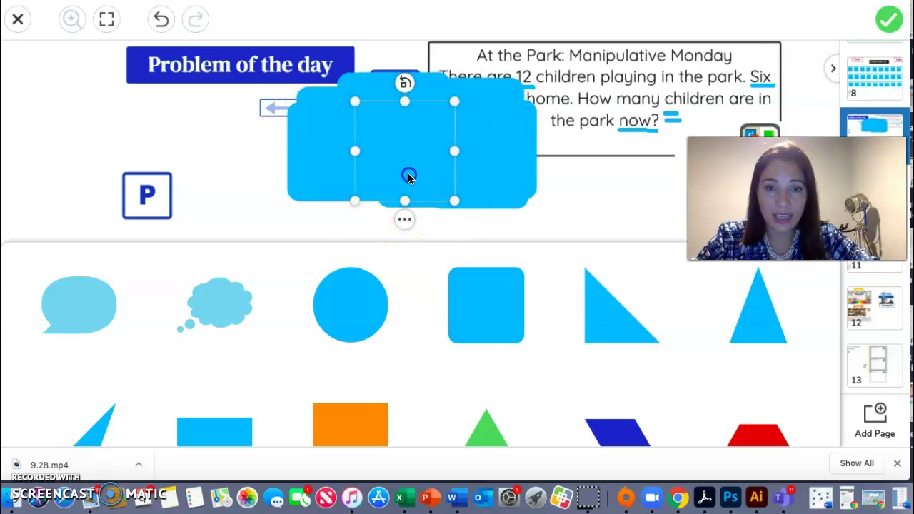
# Shrink the 12 blue squares and arrange them as two rows of five beside P, plus two at right
pyautogui.click(433, 185)
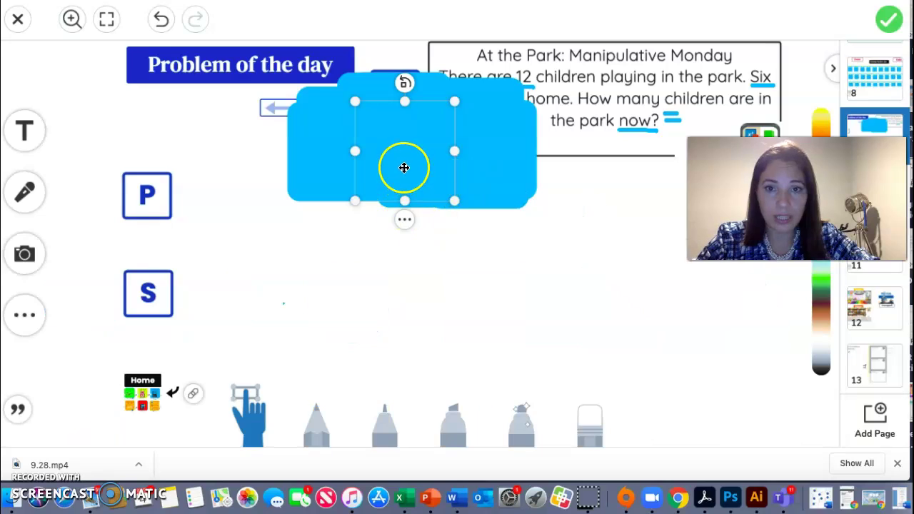
pyautogui.moveTo(406, 165); pyautogui.dragTo(253, 210)
pyautogui.moveTo(307, 241); pyautogui.dragTo(202, 221)
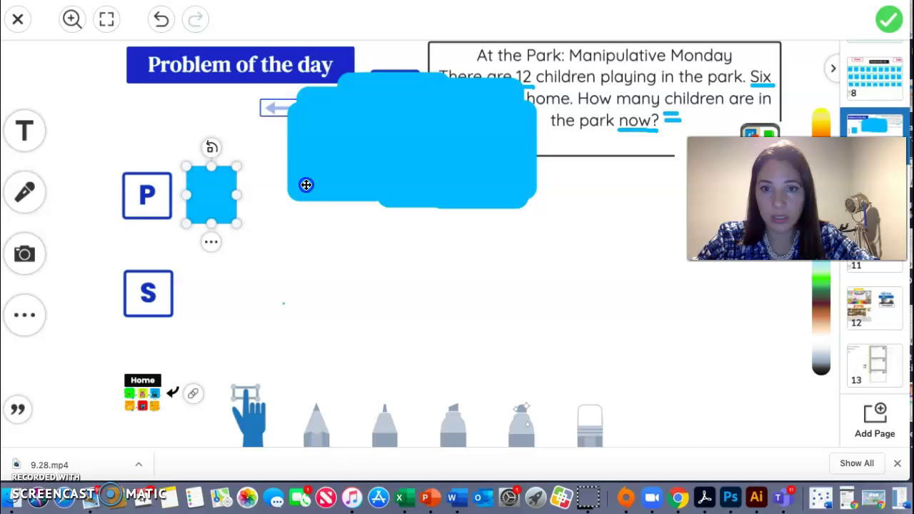
pyautogui.click(357, 186)
pyautogui.moveTo(385, 203); pyautogui.dragTo(276, 203)
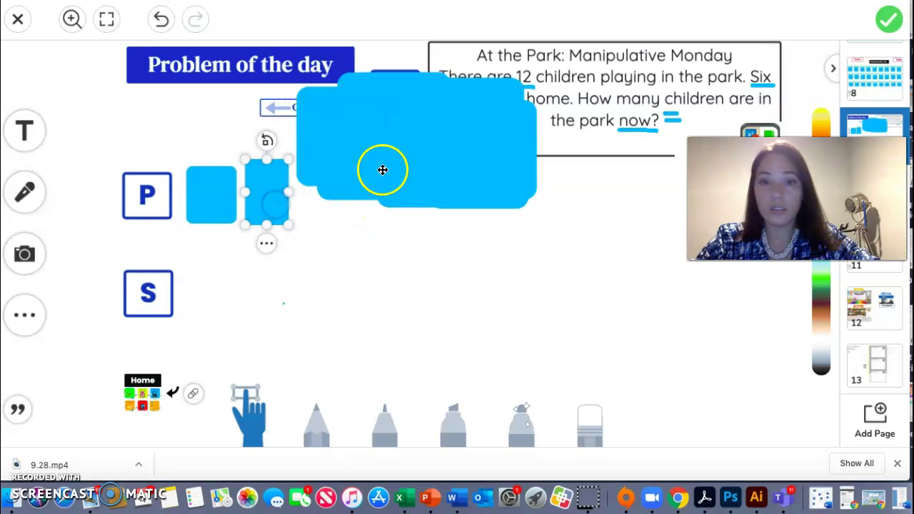
pyautogui.click(431, 174)
pyautogui.click(403, 134)
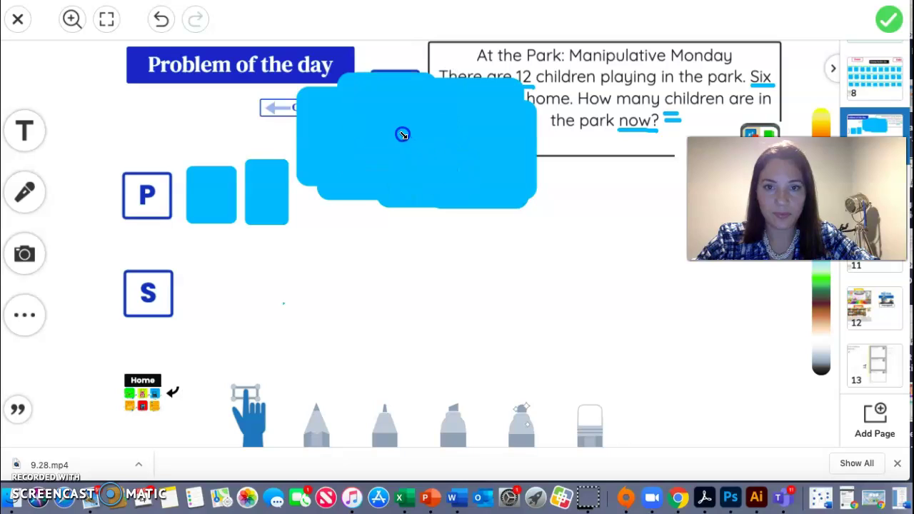
pyautogui.moveTo(403, 135); pyautogui.dragTo(400, 132)
pyautogui.moveTo(372, 166); pyautogui.dragTo(299, 226)
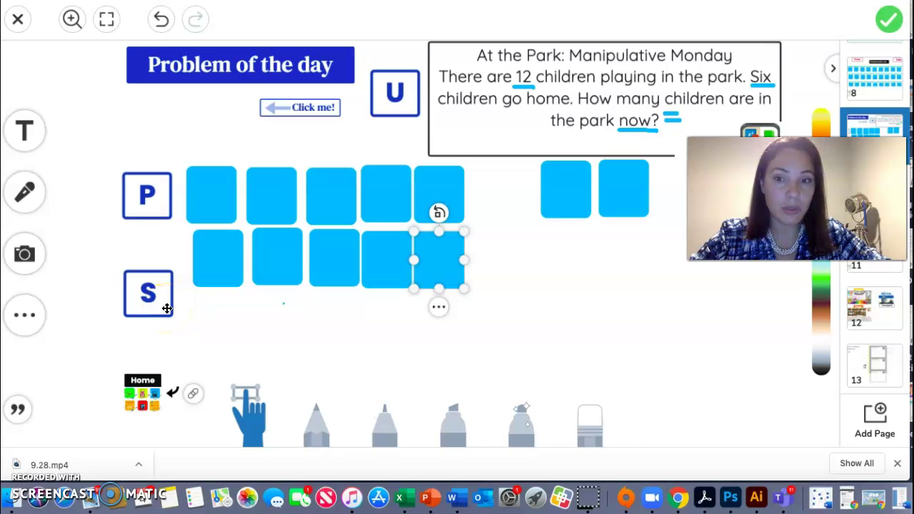
# Handwrite '12 − 6 = 6' with the blue marker under the rows of squares
pyautogui.click(384, 420)
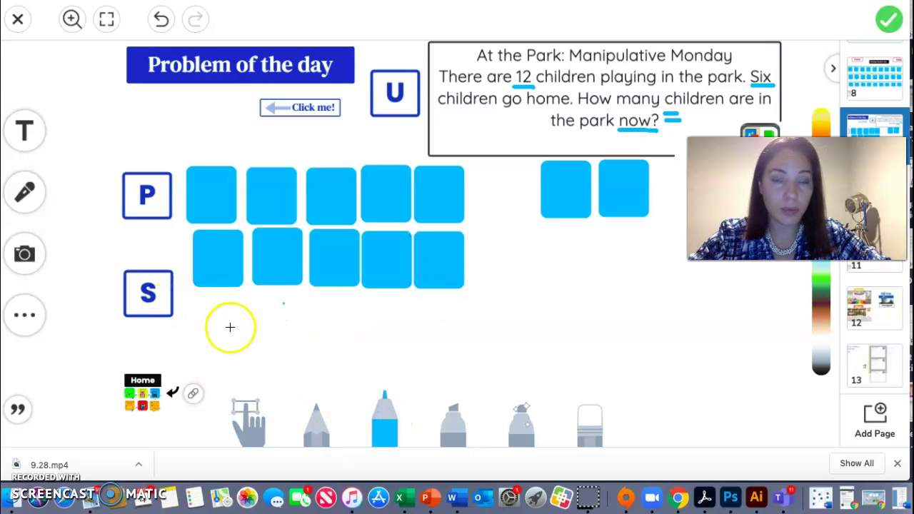
pyautogui.moveTo(214, 302)
pyautogui.mouseDown()
pyautogui.moveTo(215, 332)
pyautogui.moveTo(283, 319)
pyautogui.moveTo(318, 327)
pyautogui.moveTo(377, 321)
pyautogui.moveTo(375, 333)
pyautogui.mouseUp()
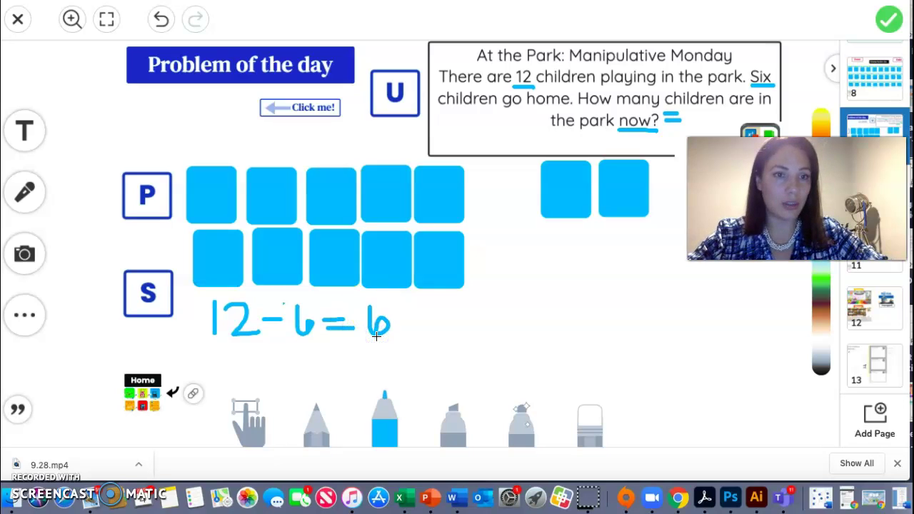